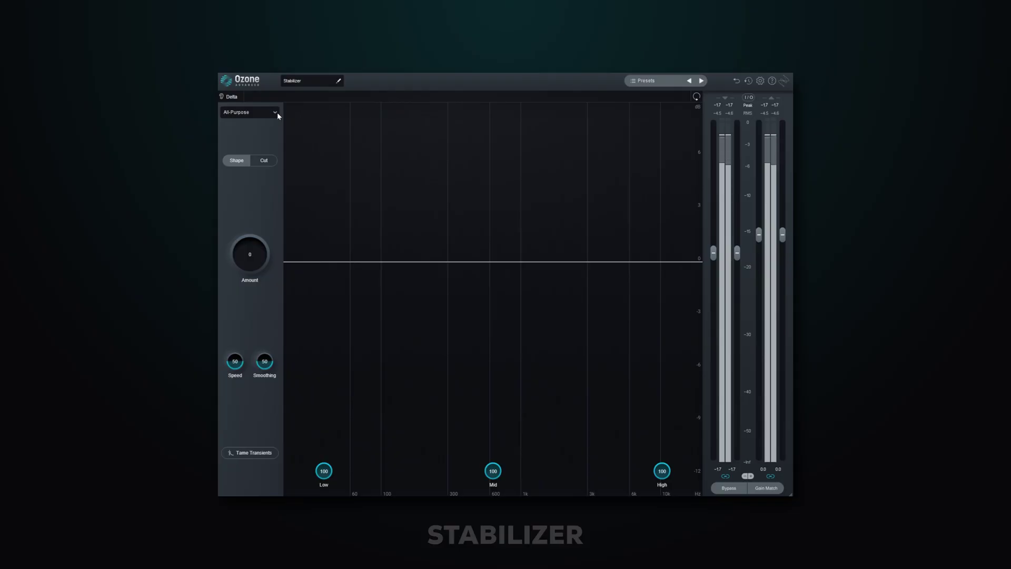
# Step: Set the Stabilizer target to EDM and raise its Amount to 93
pyautogui.click(267, 113)
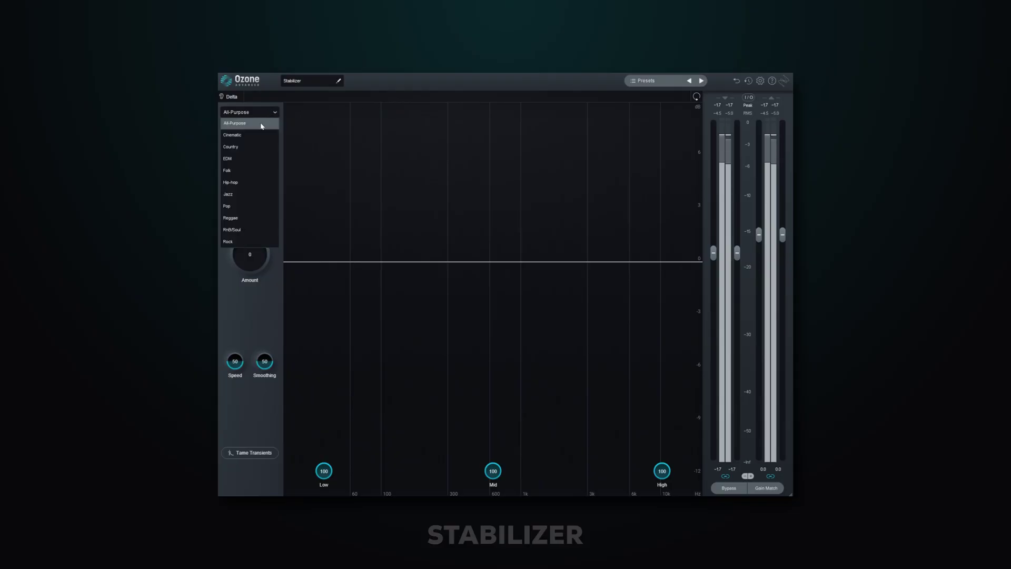
pyautogui.click(239, 158)
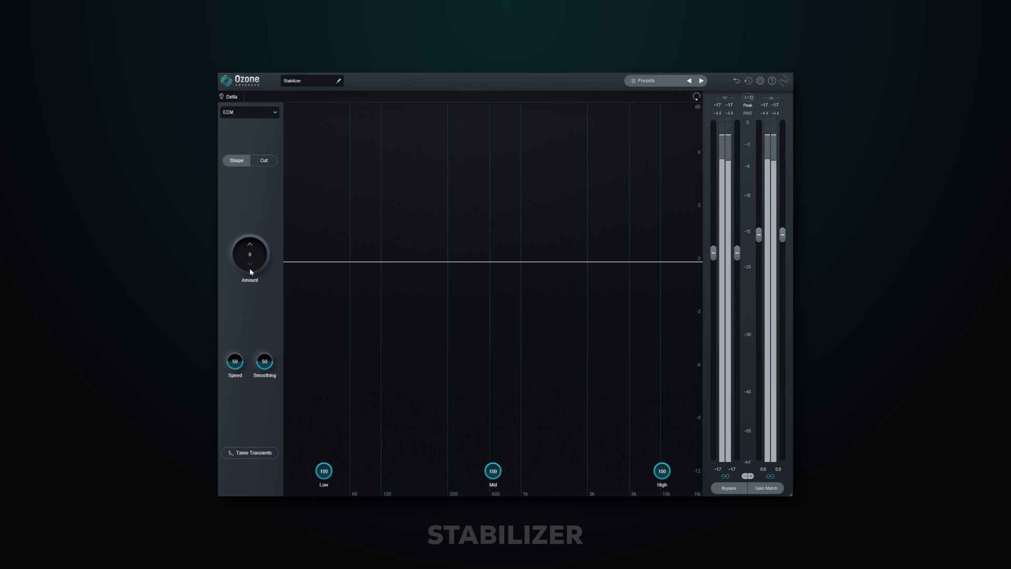
pyautogui.moveTo(259, 226); pyautogui.dragTo(260, 177)
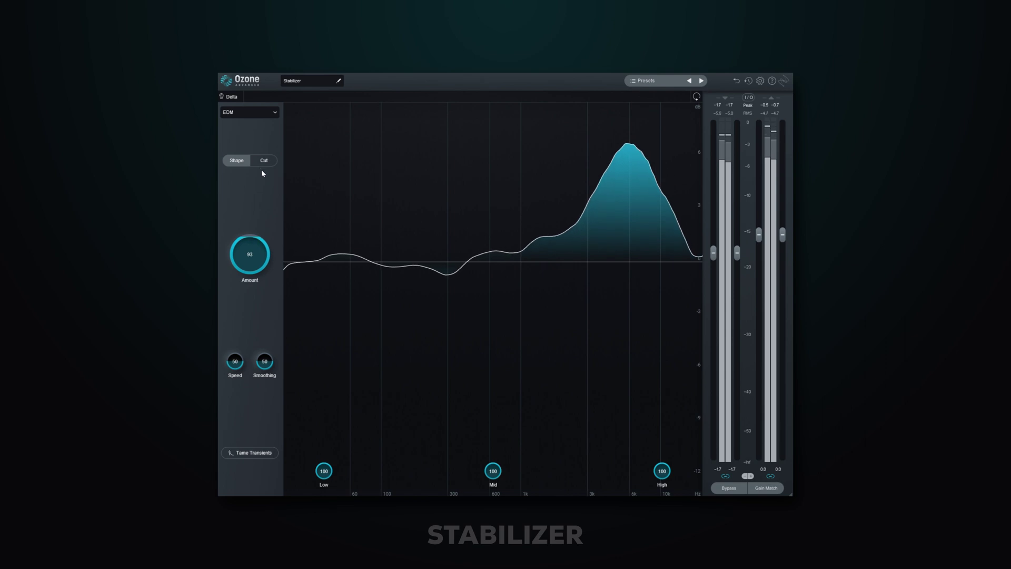
# Step: Speed up the Stabilizer's response, increase Smoothing, and compare Cut before settling on Shape mode
pyautogui.moveTo(243, 330); pyautogui.dragTo(242, 320)
pyautogui.moveTo(264, 361); pyautogui.dragTo(267, 347)
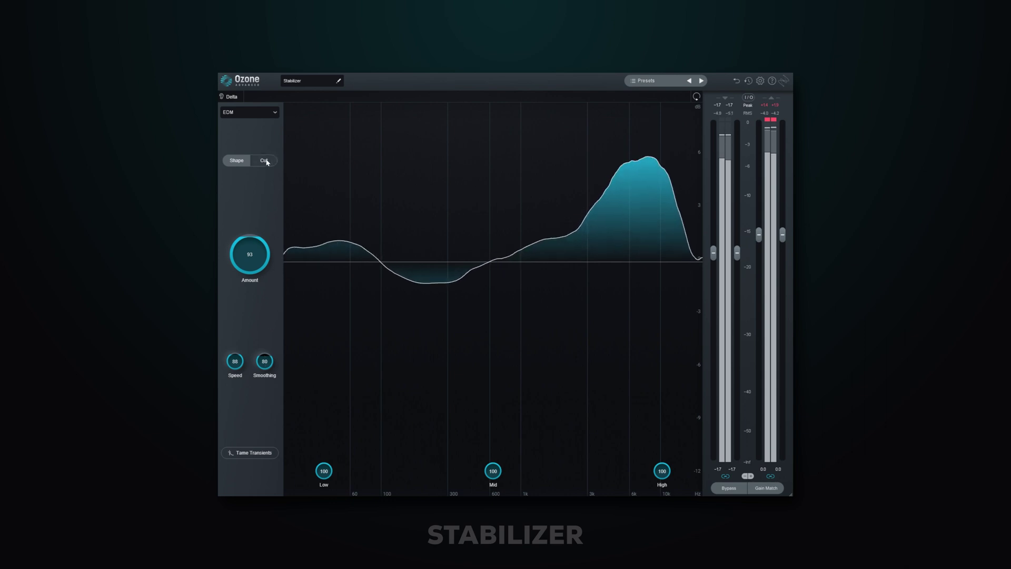
pyautogui.click(266, 160)
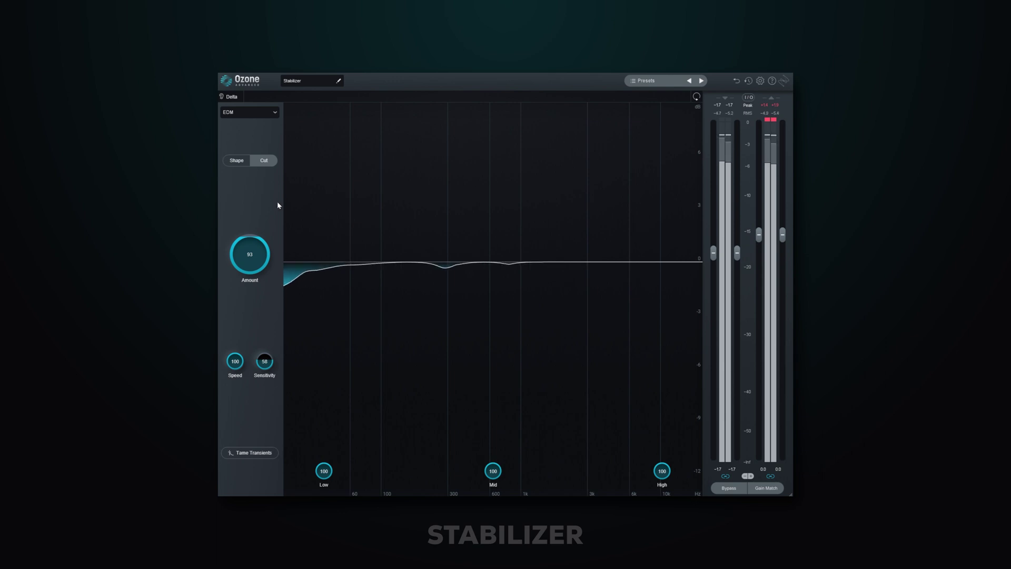
pyautogui.click(235, 161)
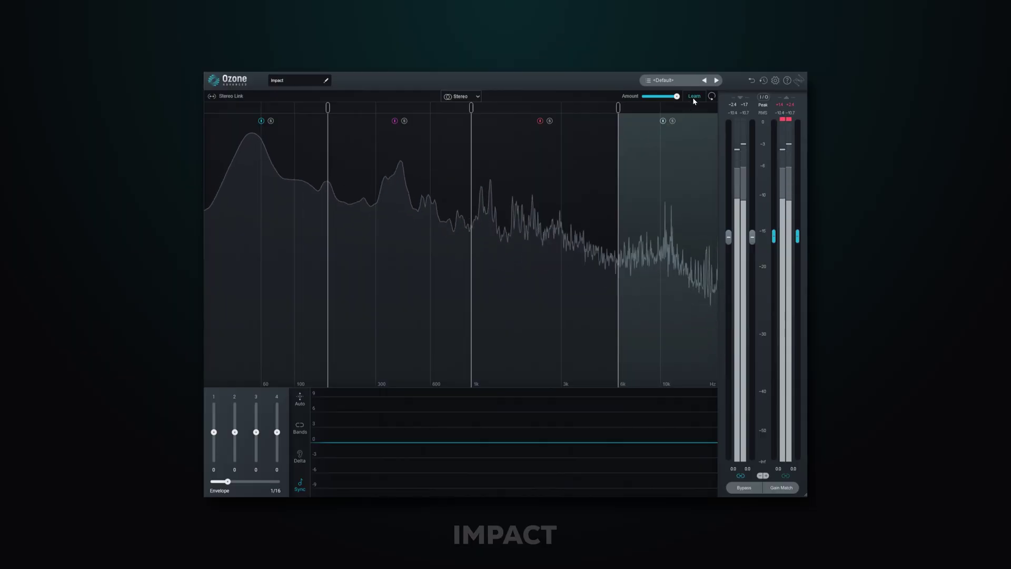
# Step: Have Impact learn its crossovers, lower the band 2/3 crossover, use a 1/8 envelope and enable Gain Match
pyautogui.click(694, 97)
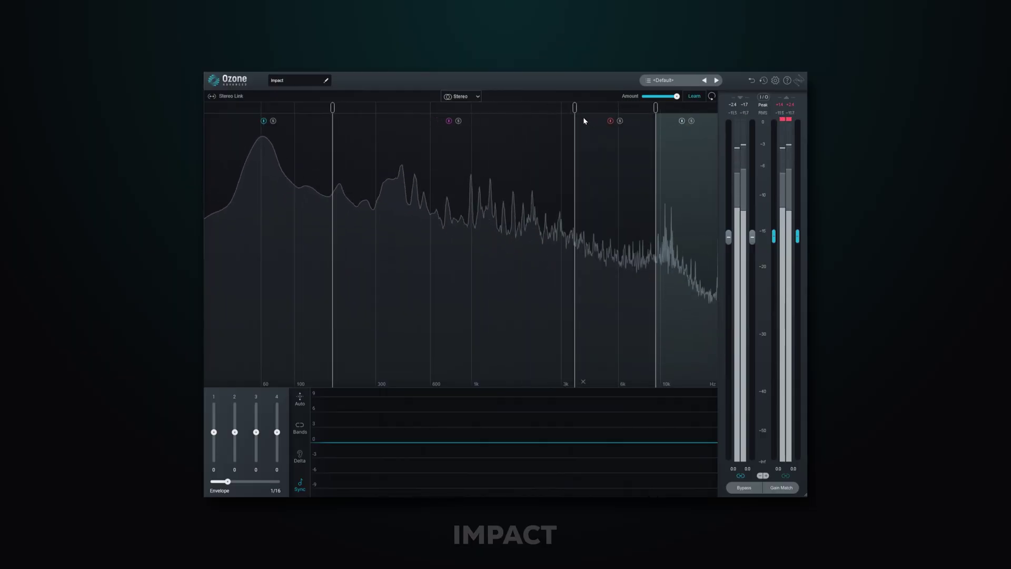
pyautogui.click(465, 121)
pyautogui.moveTo(563, 108); pyautogui.dragTo(551, 109)
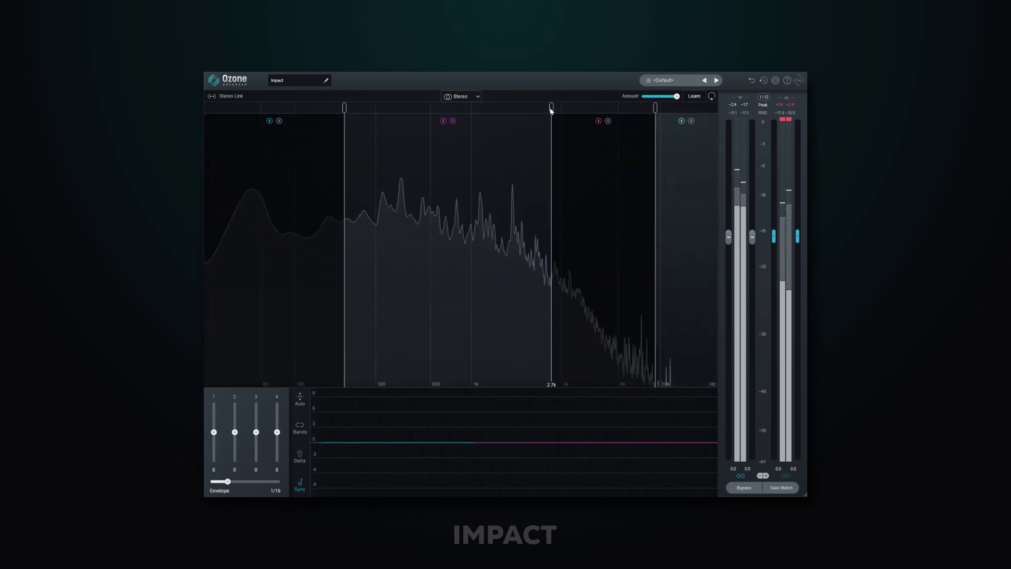
pyautogui.click(452, 122)
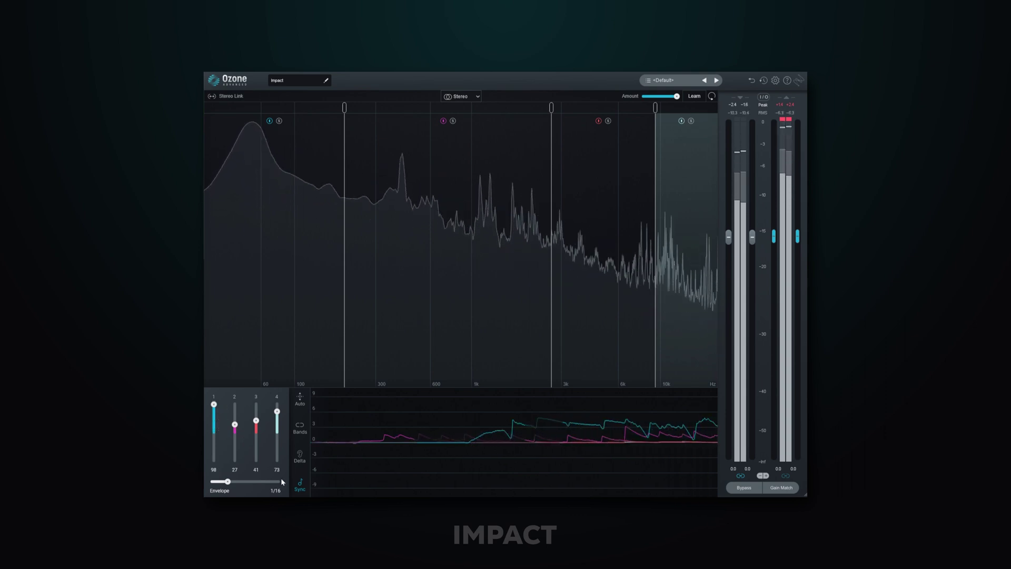
pyautogui.moveTo(236, 484); pyautogui.dragTo(240, 483)
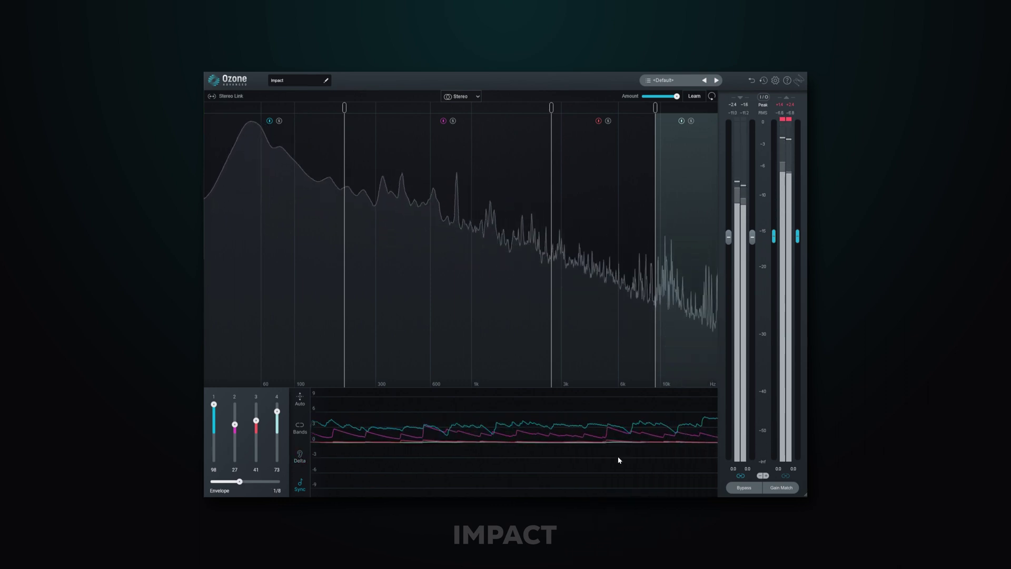
pyautogui.click(779, 488)
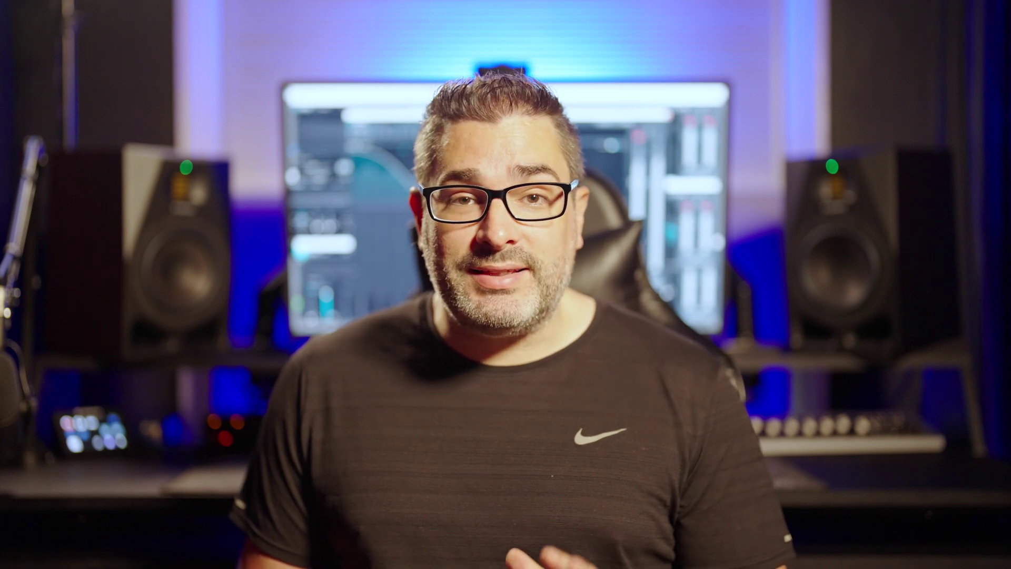
# Step: Set the Maximizer threshold to -6.1 dB and ceiling to -0.3 dB, with Soft Clip in L mode at 77%
pyautogui.moveTo(379, 397); pyautogui.dragTo(381, 424)
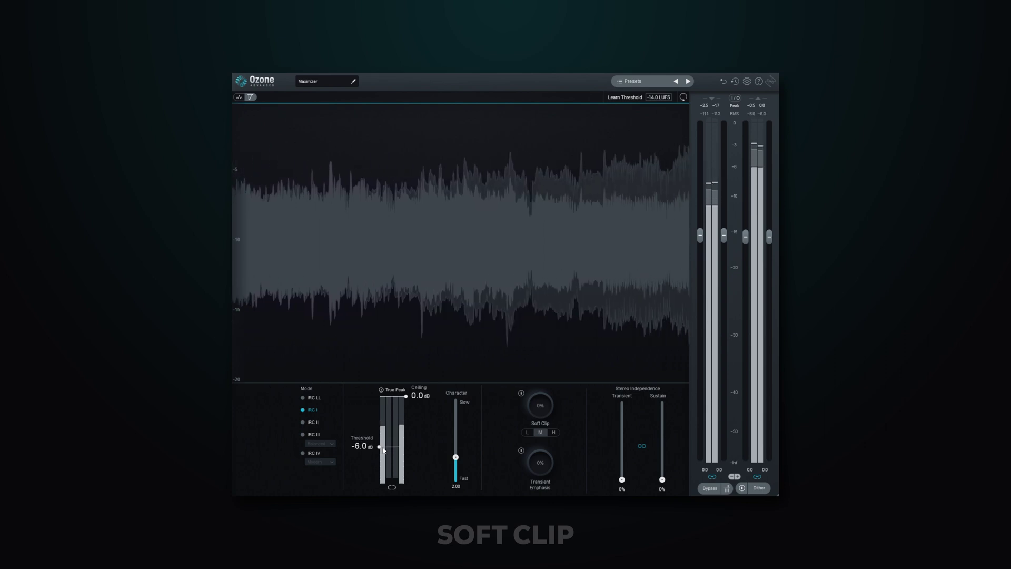
pyautogui.moveTo(406, 395); pyautogui.dragTo(405, 402)
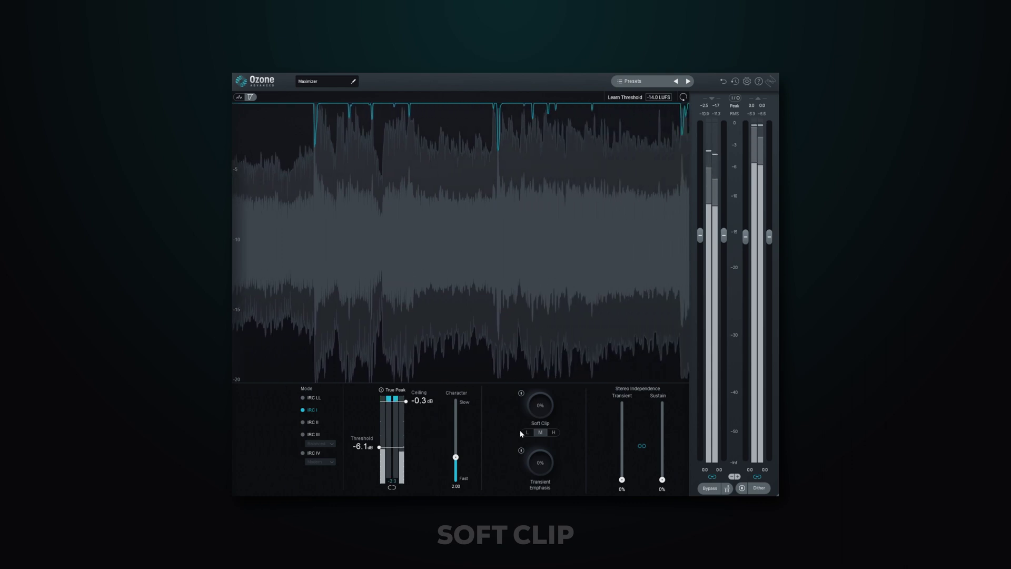
pyautogui.click(520, 393)
pyautogui.moveTo(539, 409); pyautogui.dragTo(542, 416)
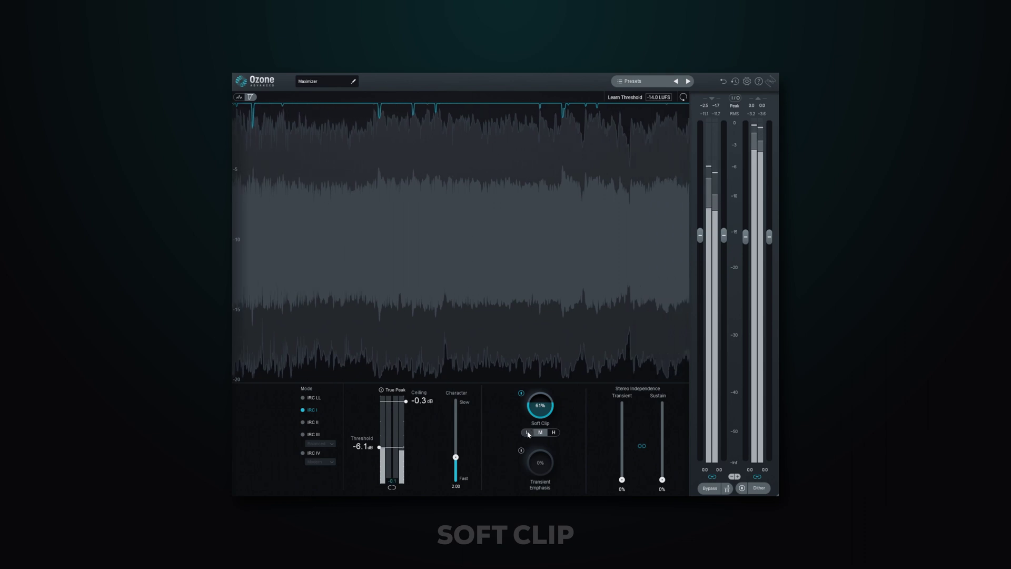
pyautogui.click(528, 432)
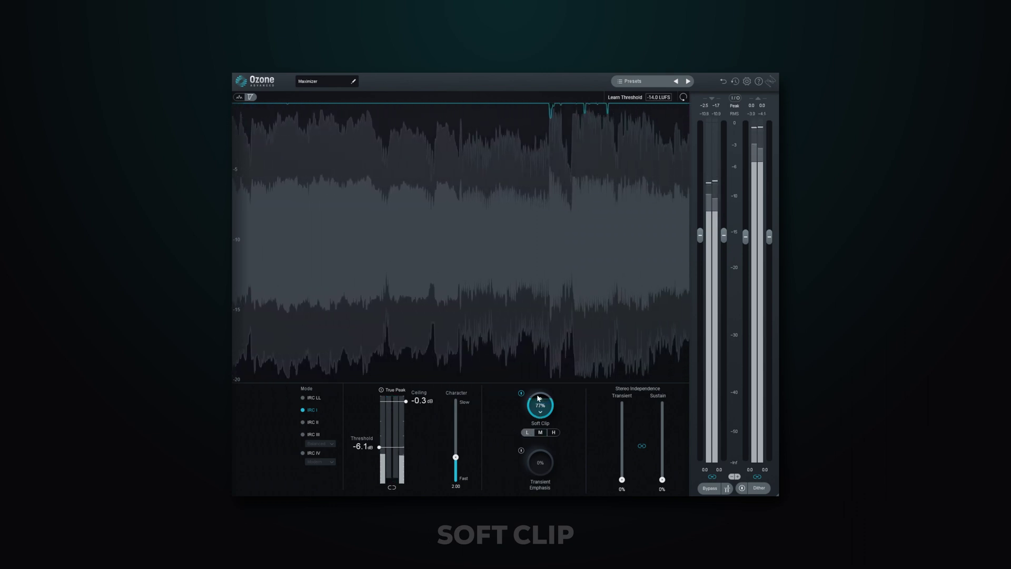
pyautogui.moveTo(540, 406); pyautogui.dragTo(543, 376)
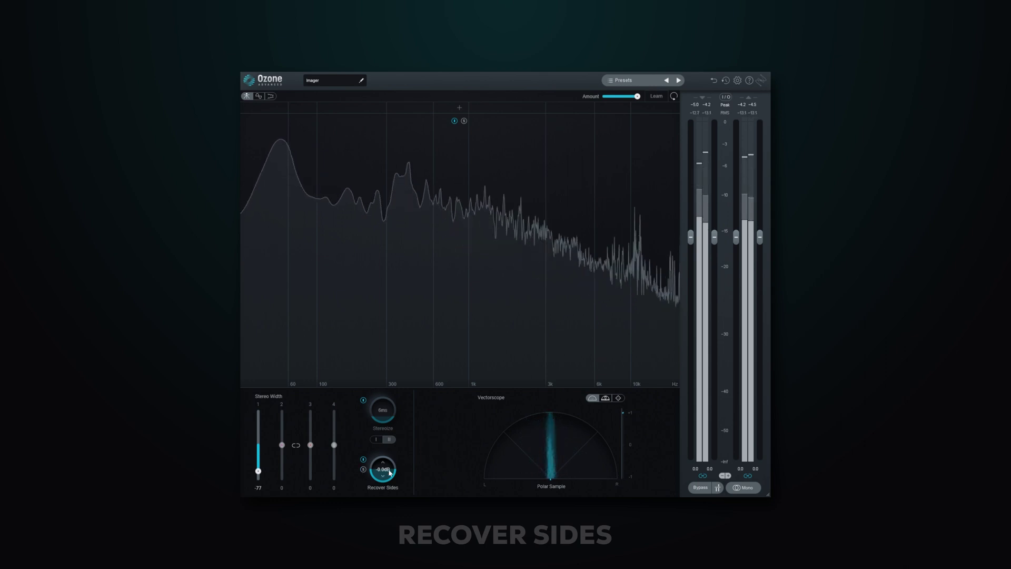
# Step: A/B the Imager with Bypass and set the low band's stereo width to 55
pyautogui.scroll(-1, 390, 454)
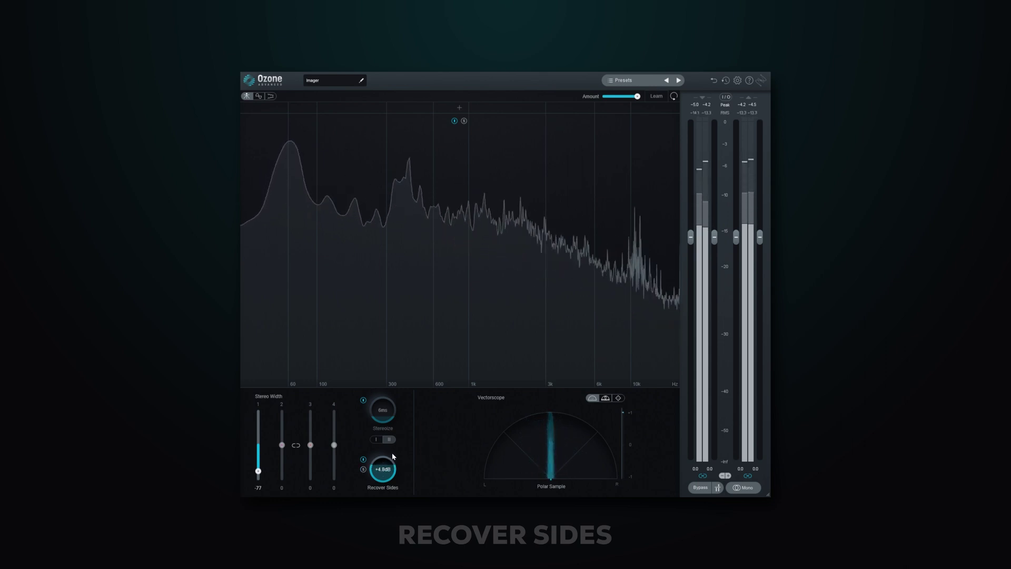
pyautogui.click(700, 487)
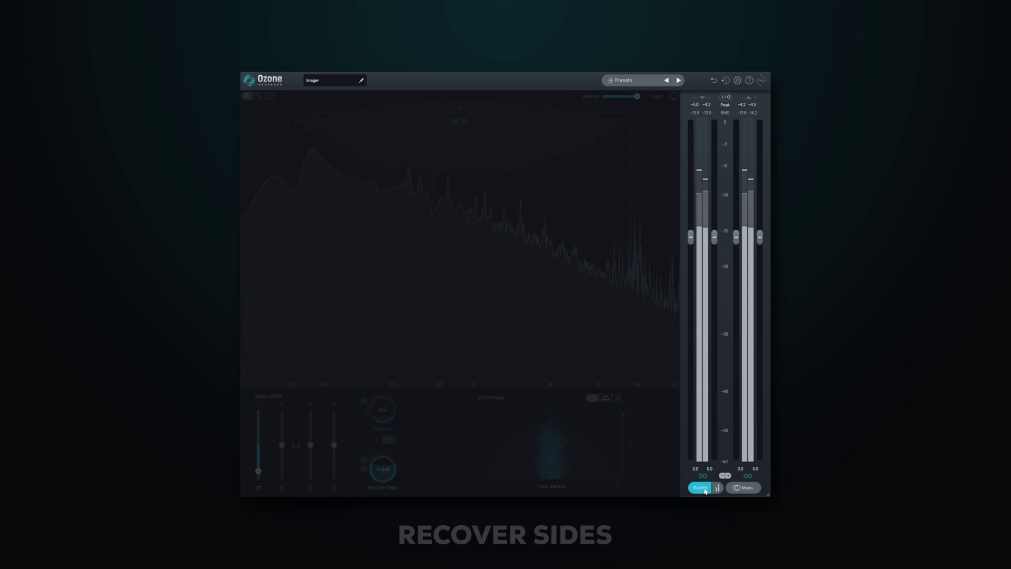
pyautogui.click(700, 487)
pyautogui.moveTo(258, 472); pyautogui.dragTo(258, 415)
# Step: Add Imager band splits at about 440 Hz and 1.9 kHz, widen band 3, and select band 2
pyautogui.scroll(2, 392, 407)
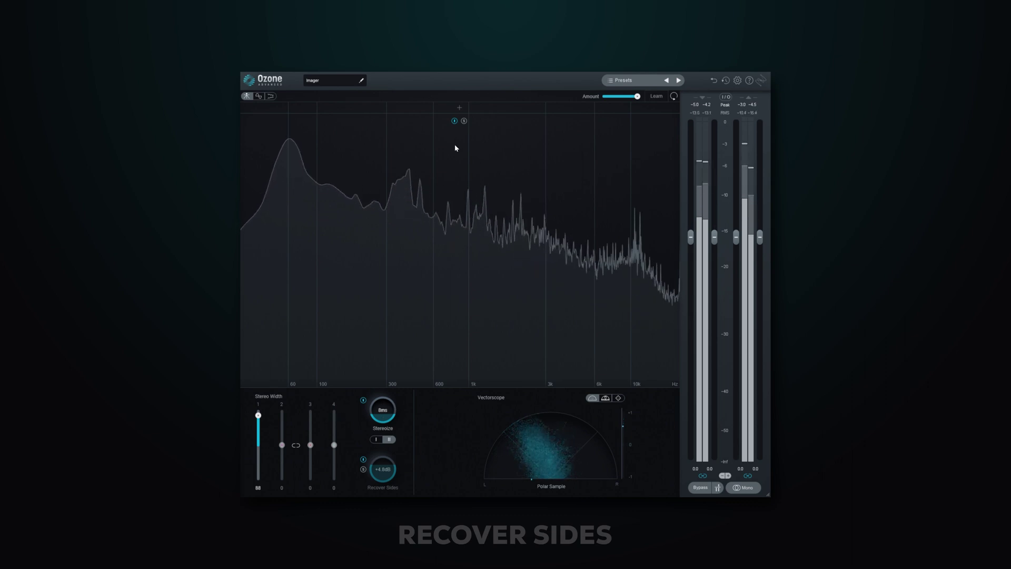
pyautogui.click(457, 111)
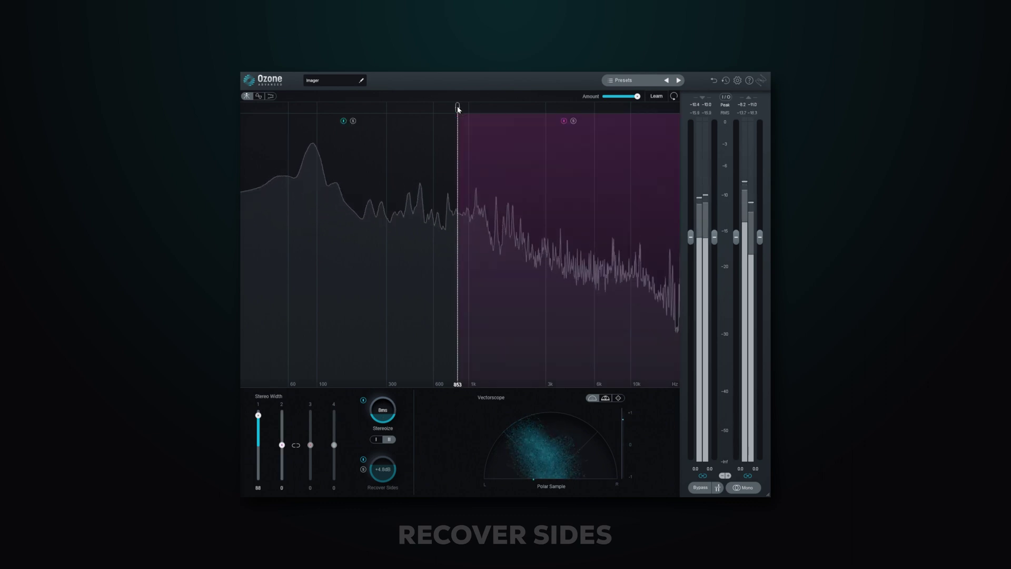
pyautogui.click(542, 108)
pyautogui.moveTo(457, 109); pyautogui.dragTo(403, 107)
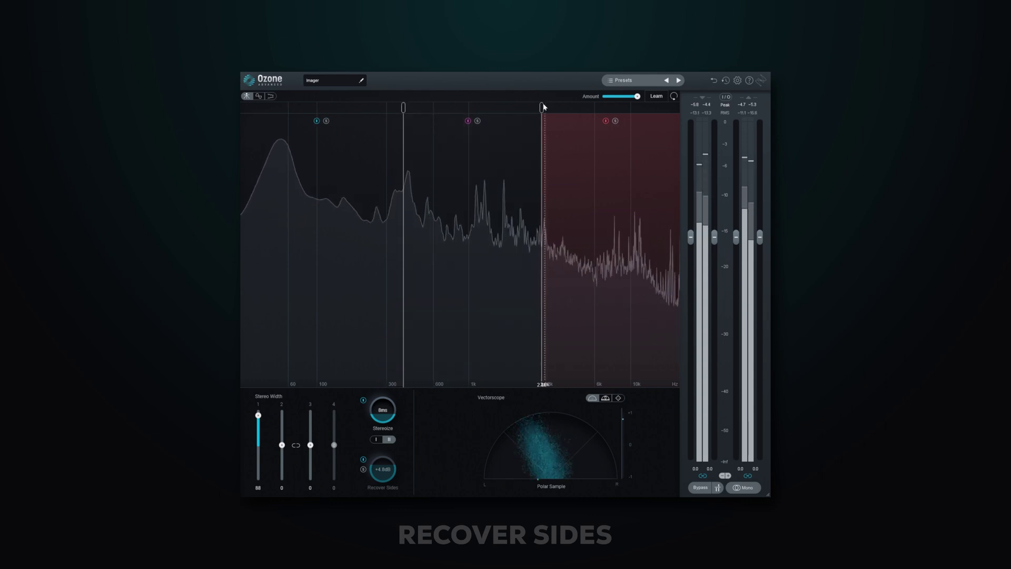
pyautogui.moveTo(543, 108); pyautogui.dragTo(512, 109)
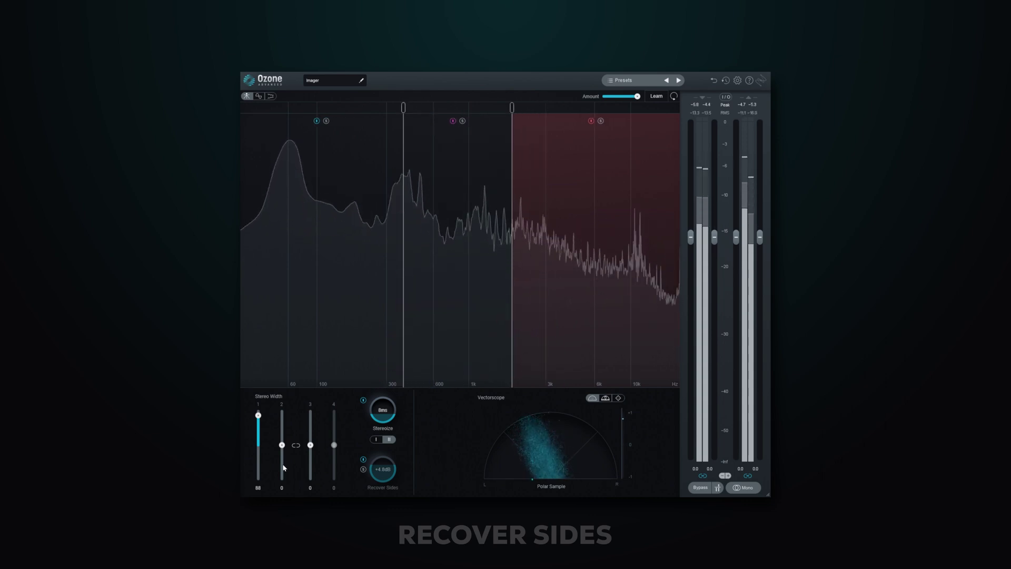
pyautogui.moveTo(310, 445); pyautogui.dragTo(311, 426)
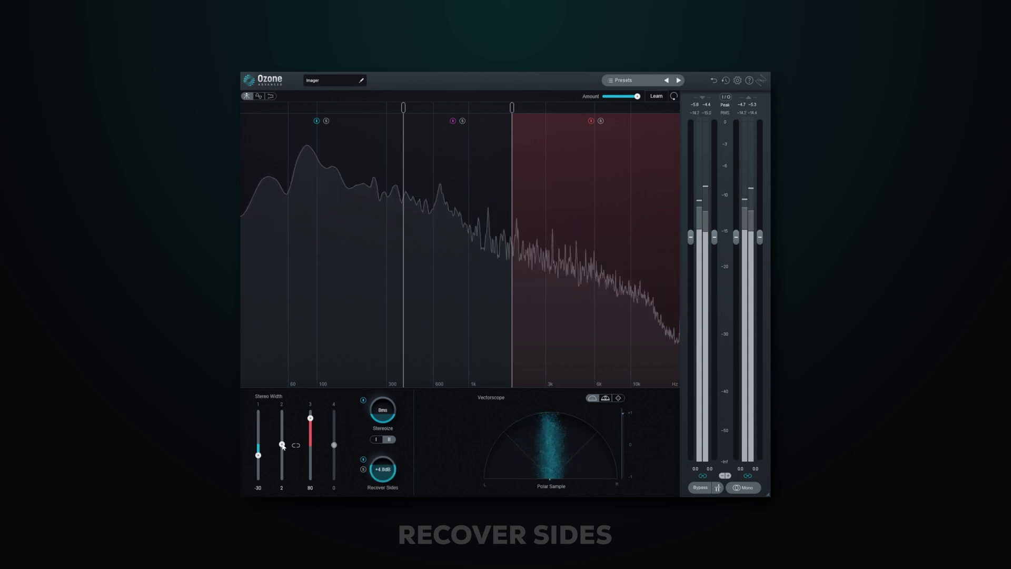
pyautogui.click(437, 303)
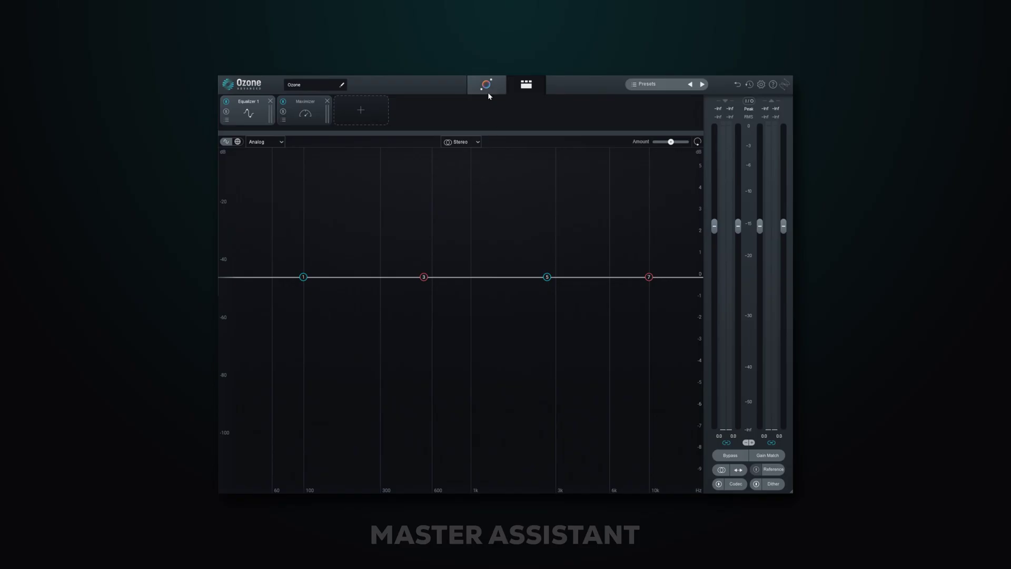
# Step: Launch Master Assistant with the EDM genre target instead of a reference track
pyautogui.click(486, 86)
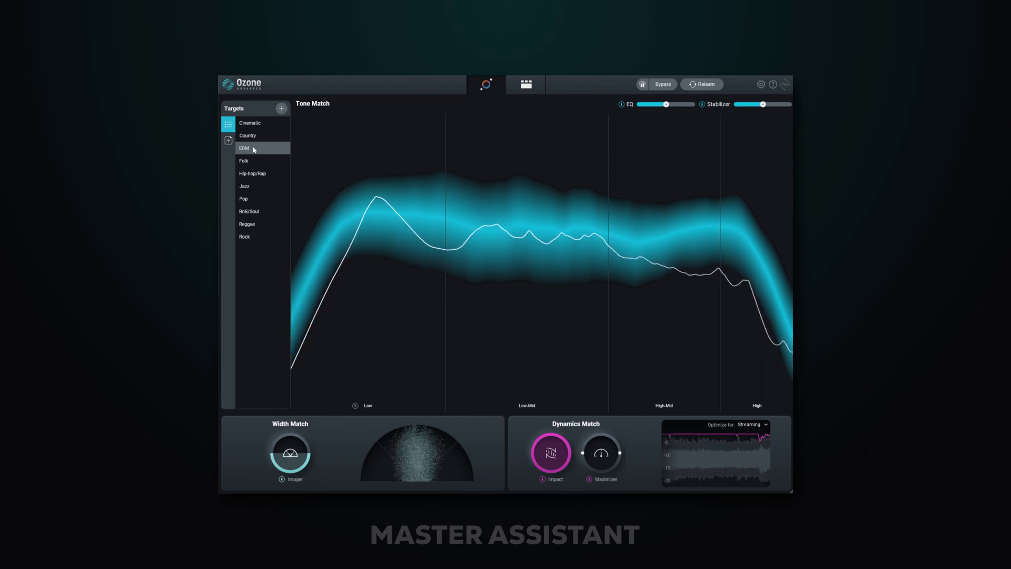
pyautogui.click(228, 141)
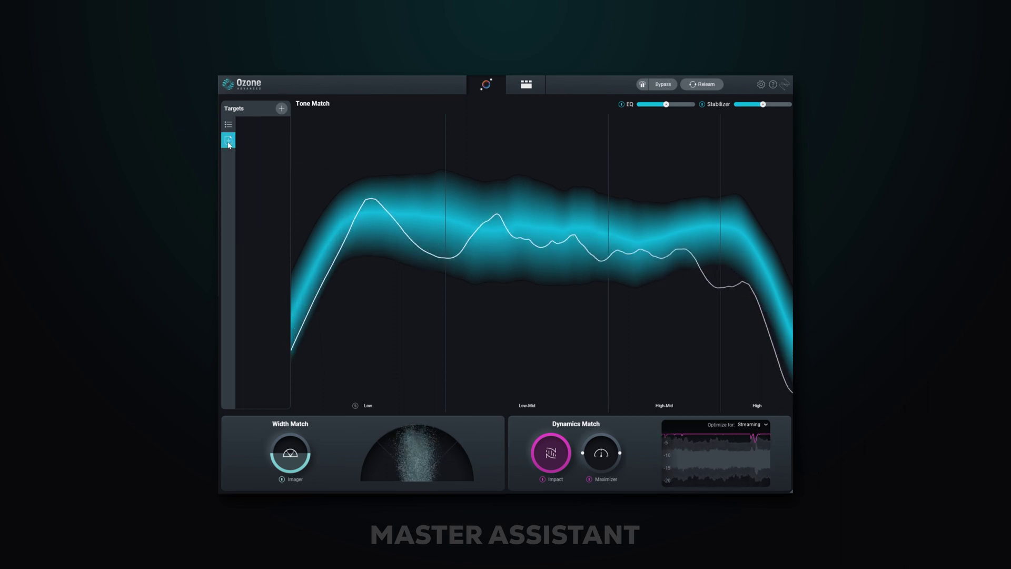
pyautogui.click(228, 124)
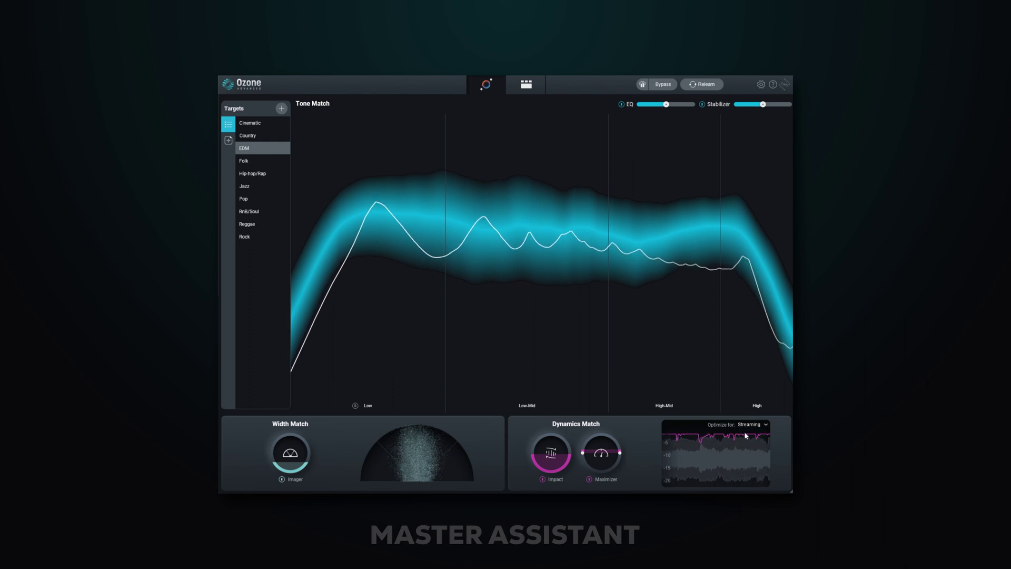
# Step: Raise the EQ match amount slightly, then view the Stabilizer on EDM at Amount 42
pyautogui.moveTo(667, 104)
pyautogui.mouseDown()
pyautogui.moveTo(687, 109)
pyautogui.moveTo(644, 116)
pyautogui.moveTo(661, 108)
pyautogui.mouseUp()
pyautogui.click(513, 85)
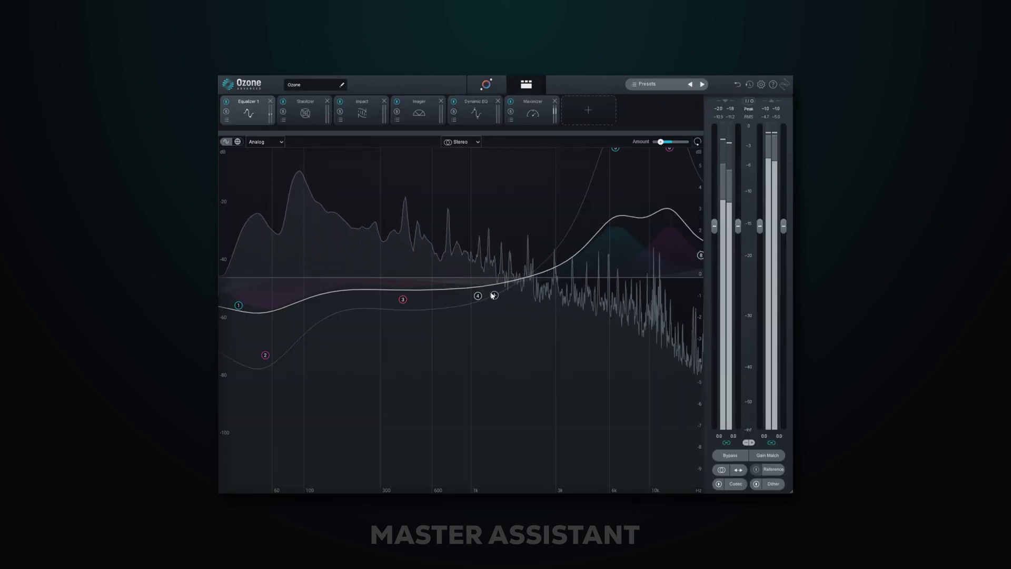
pyautogui.click(314, 115)
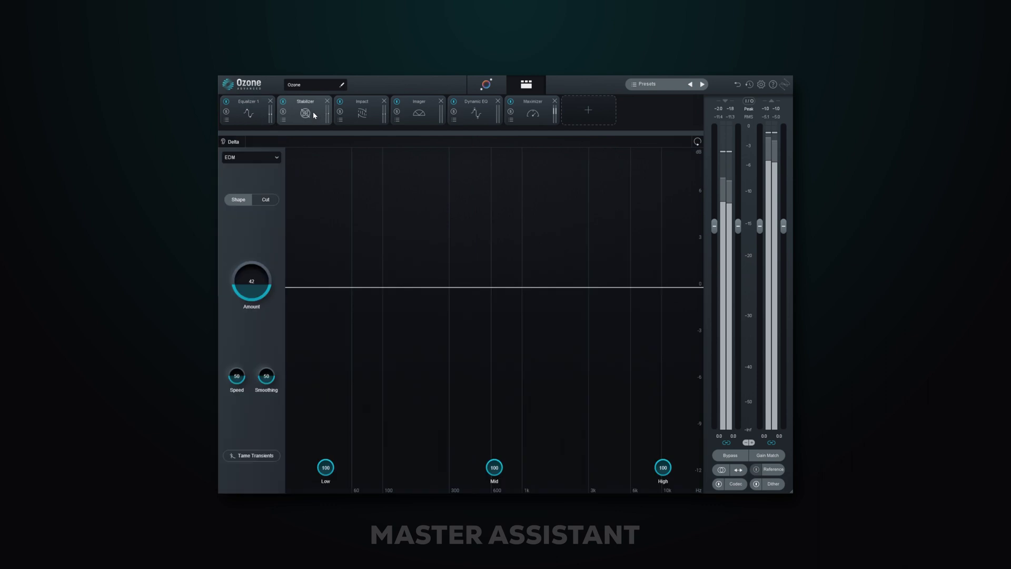